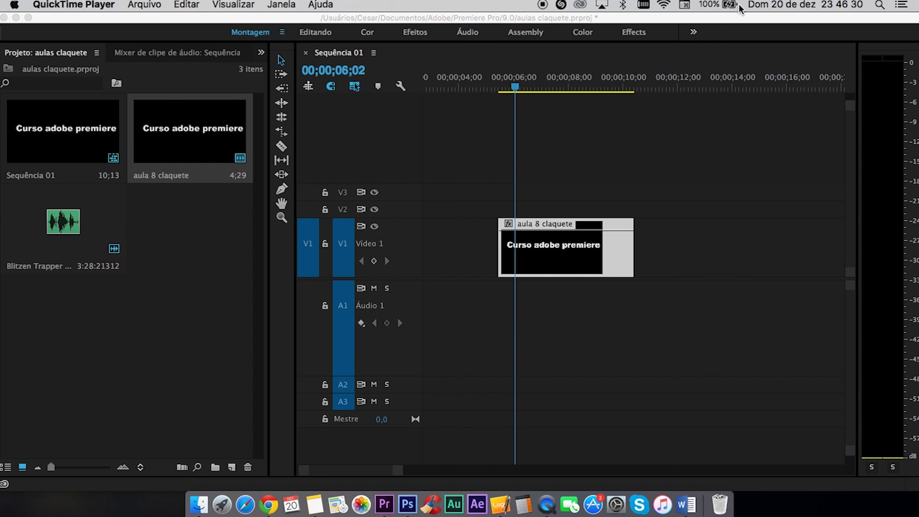
Bring the Premiere Pro window showing the aulas claquete project to the front
click(314, 33)
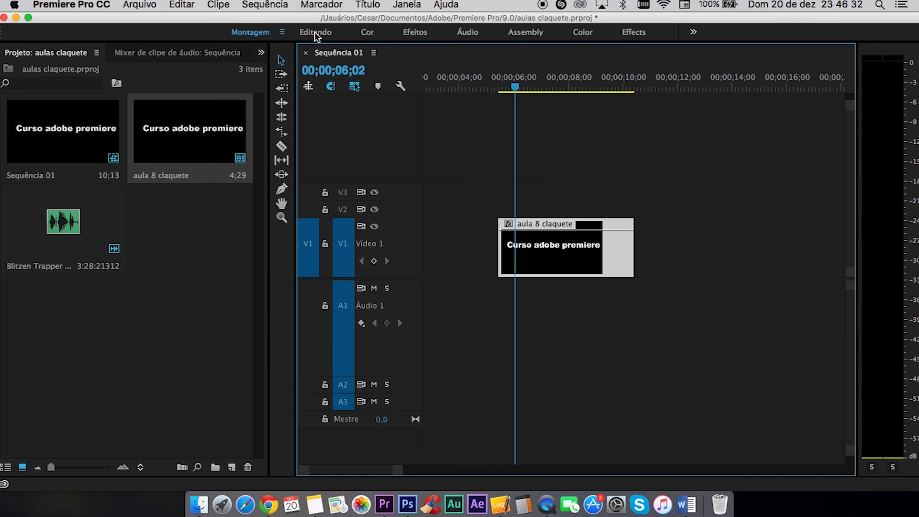
Switch to the Editando workspace, enlarge the monitors and open the aula 8 claquete title in the Titler
click(315, 31)
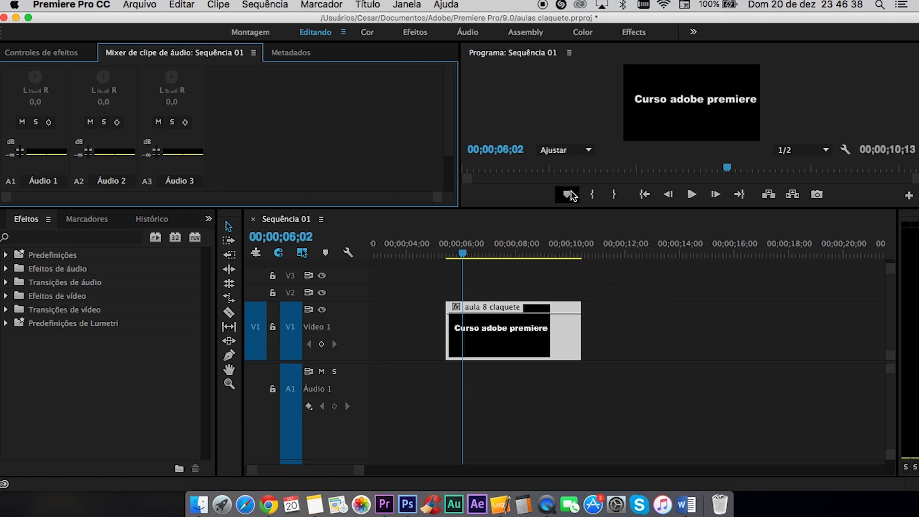
drag(567, 208, 556, 248)
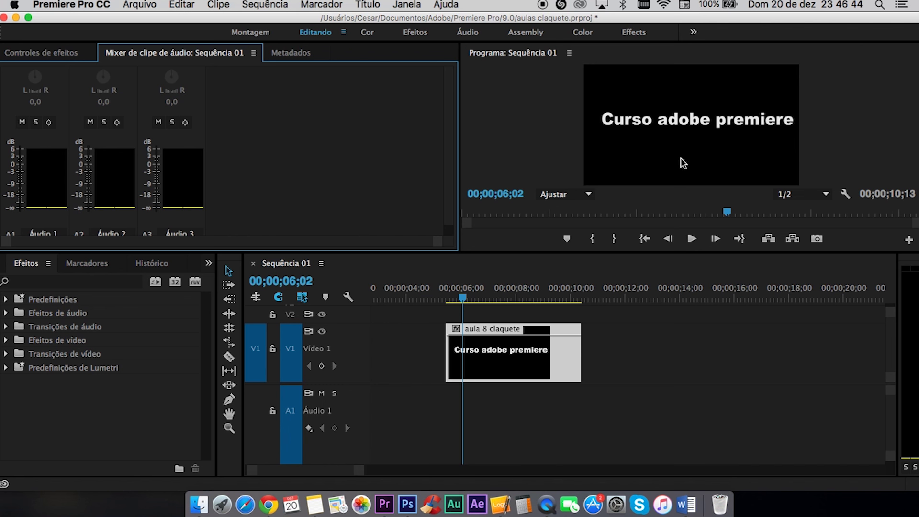
click(549, 366)
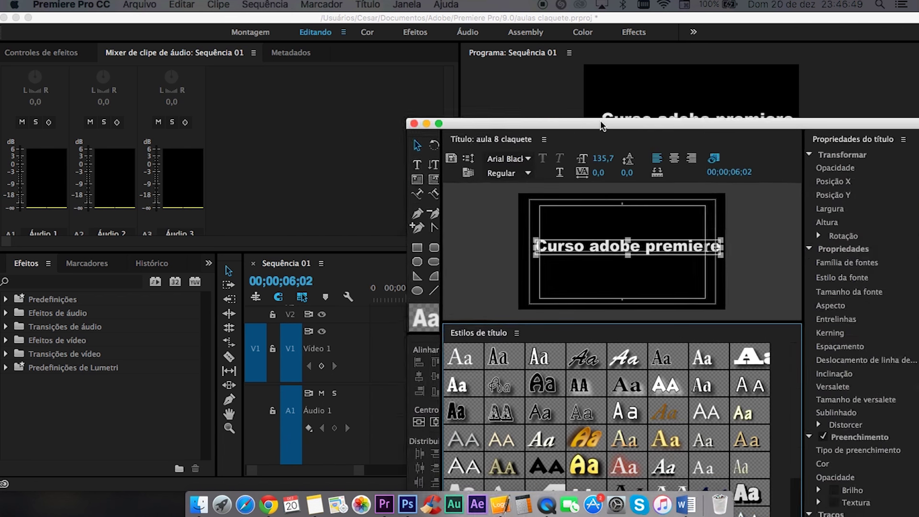
drag(601, 120, 757, 114)
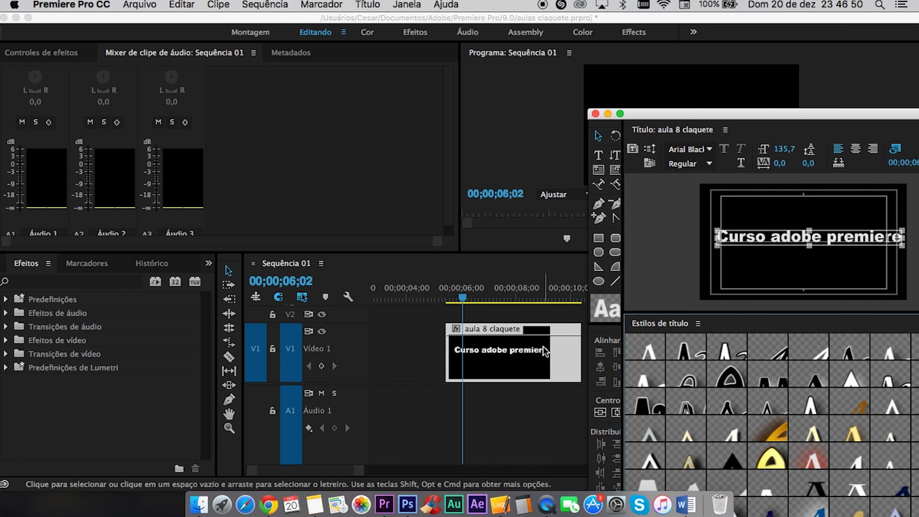
Delete 'adobe premiere' so the title reads 'Curso', centre it, and close the Titler
drag(748, 115, 392, 44)
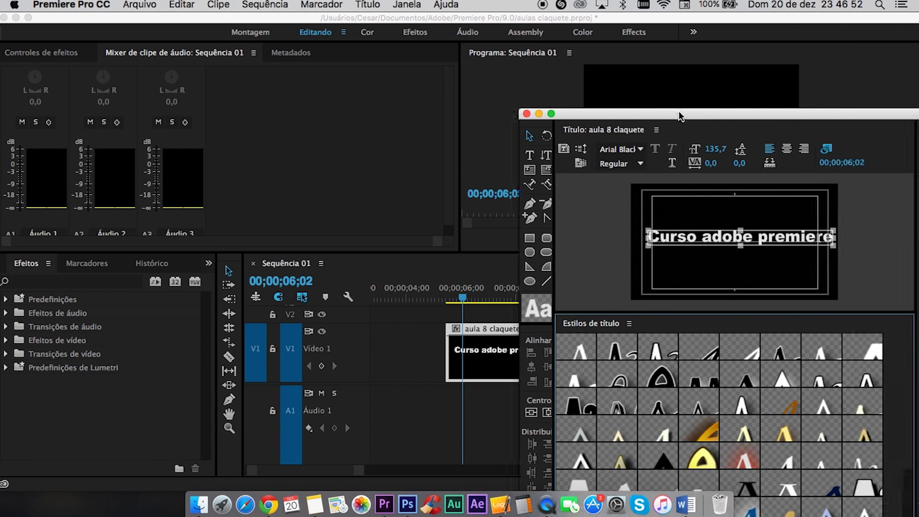
double_click(405, 163)
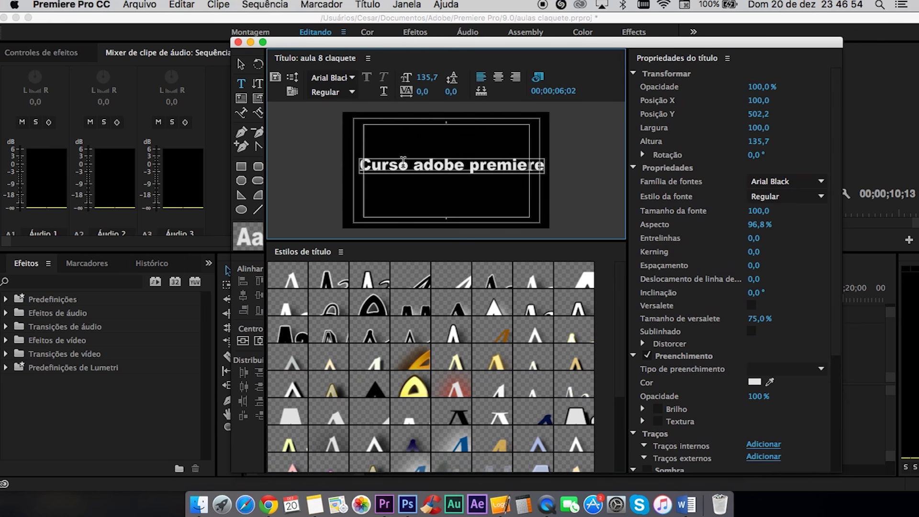
drag(415, 164, 593, 165)
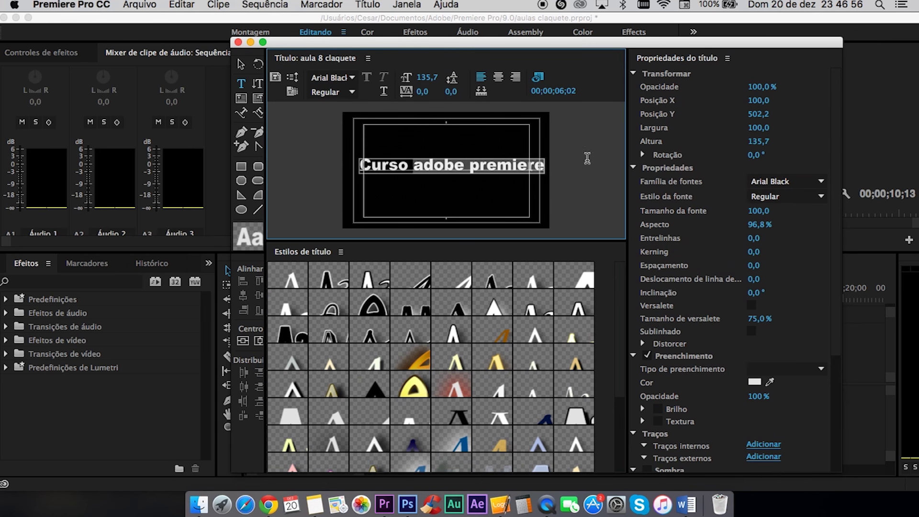
key(BackSpace)
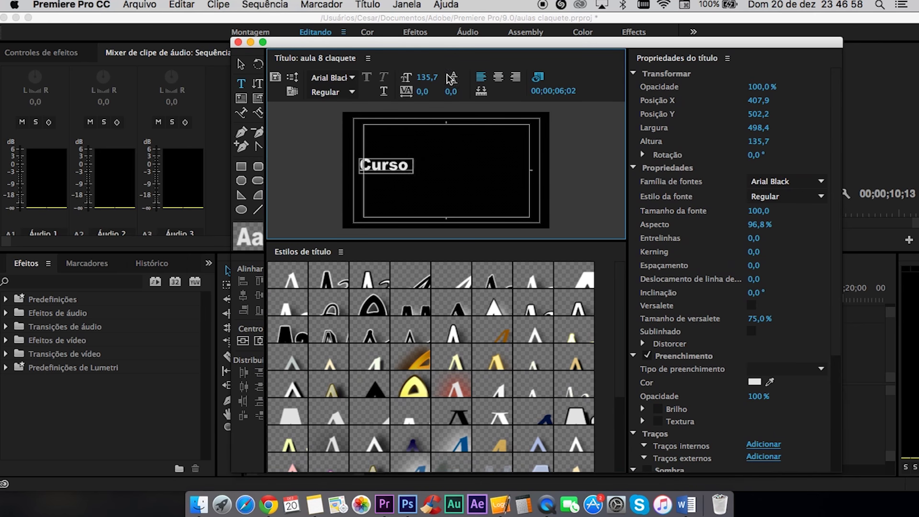
click(241, 64)
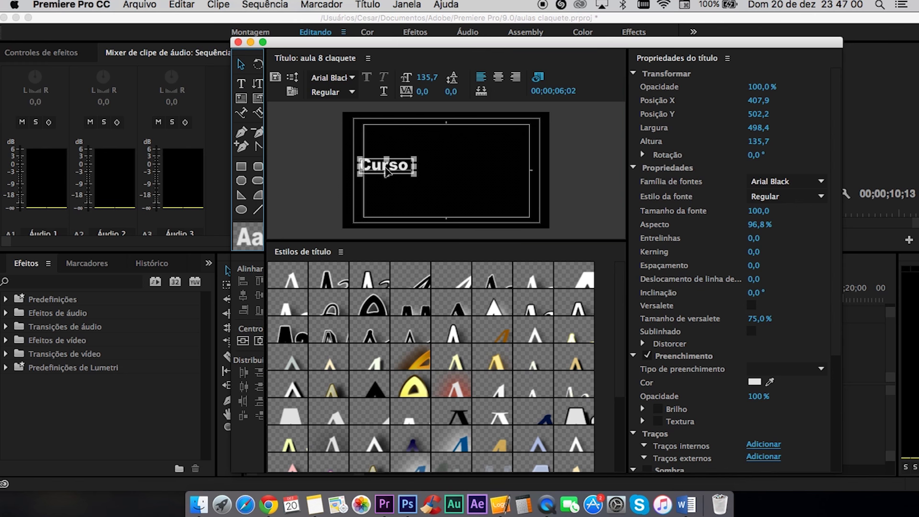
drag(387, 163, 449, 162)
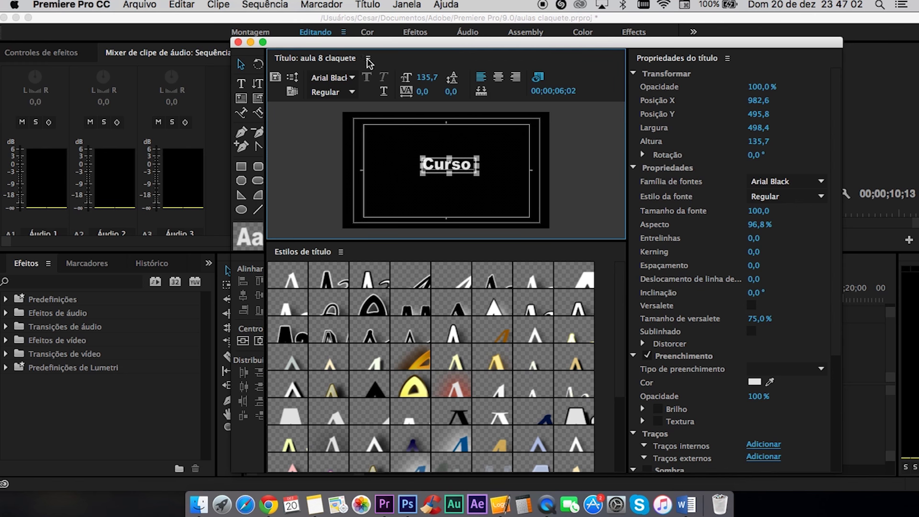
click(238, 42)
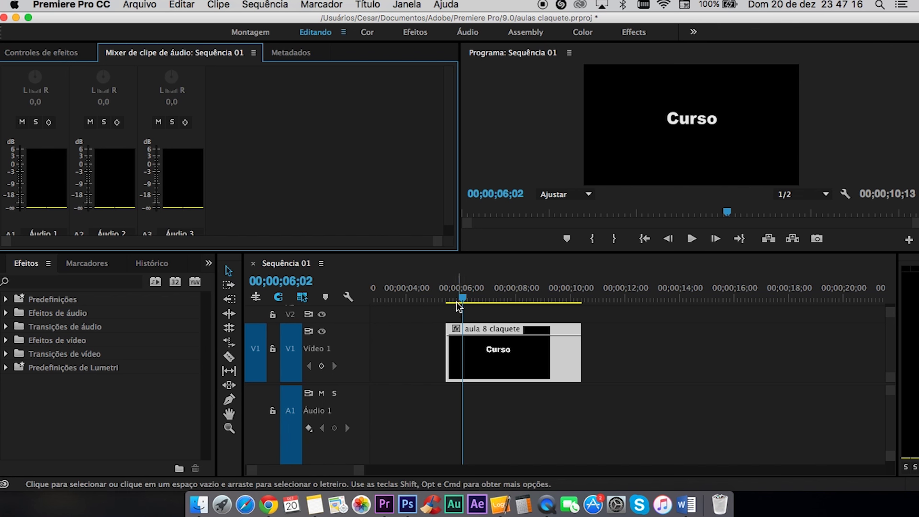
Scrub the title clip, switch to the Efeitos workspace and park the playhead at 06;26
drag(456, 301, 479, 297)
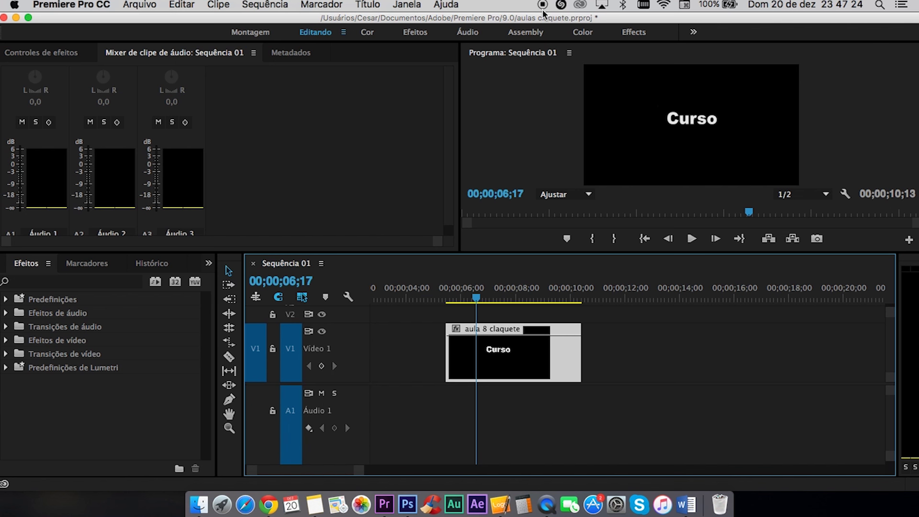
click(415, 32)
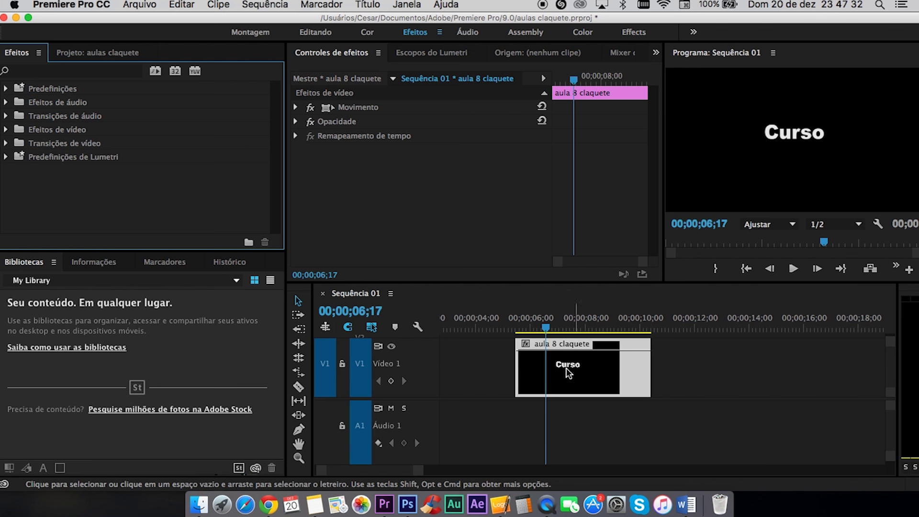
drag(543, 334, 554, 331)
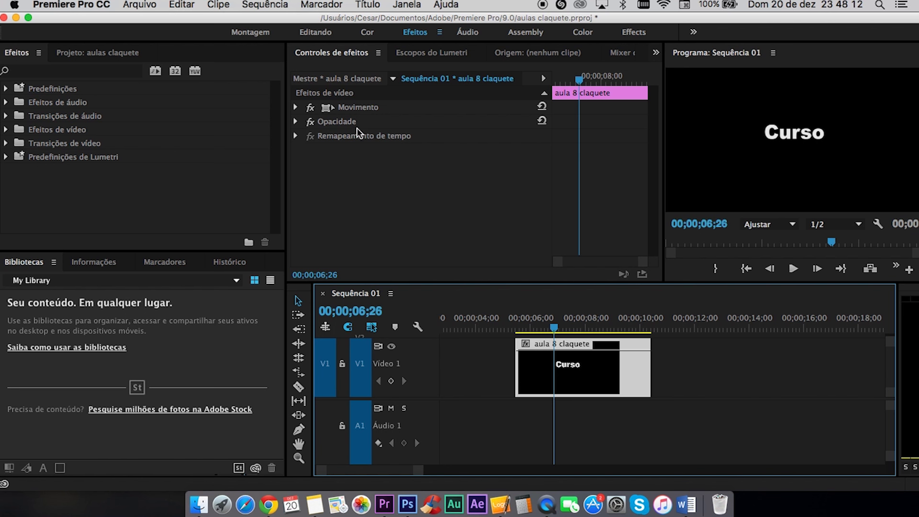
Expand and collapse Remapeamento de tempo to confirm the clip speed is still 100%
click(296, 136)
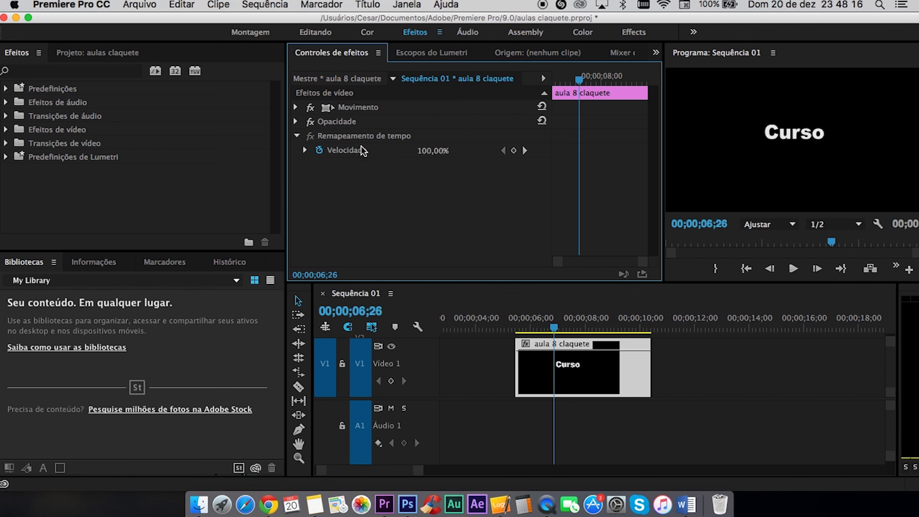
click(297, 134)
Expand Movimento in Effect Controls and move the playhead to 05;20
click(296, 107)
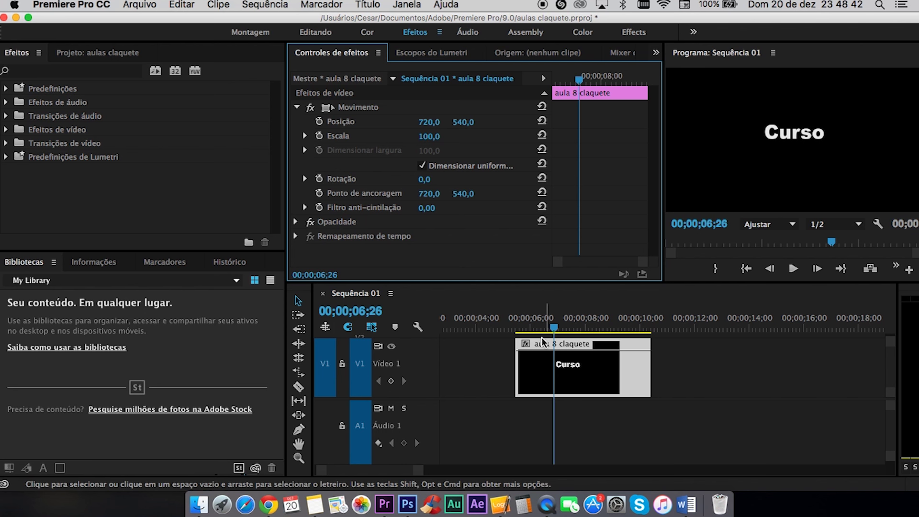
drag(503, 328, 521, 327)
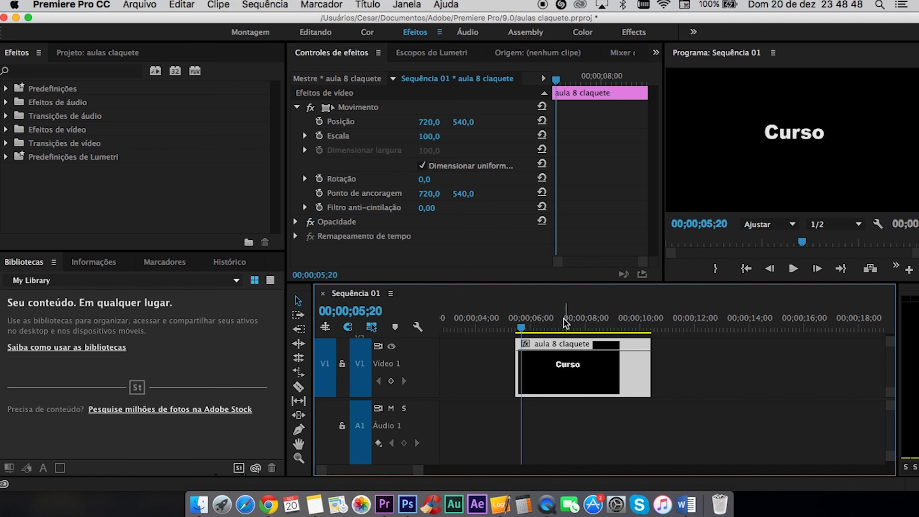
At 05;20, drag Curso off the frame's left edge to Posição -608,9 545,1
click(804, 141)
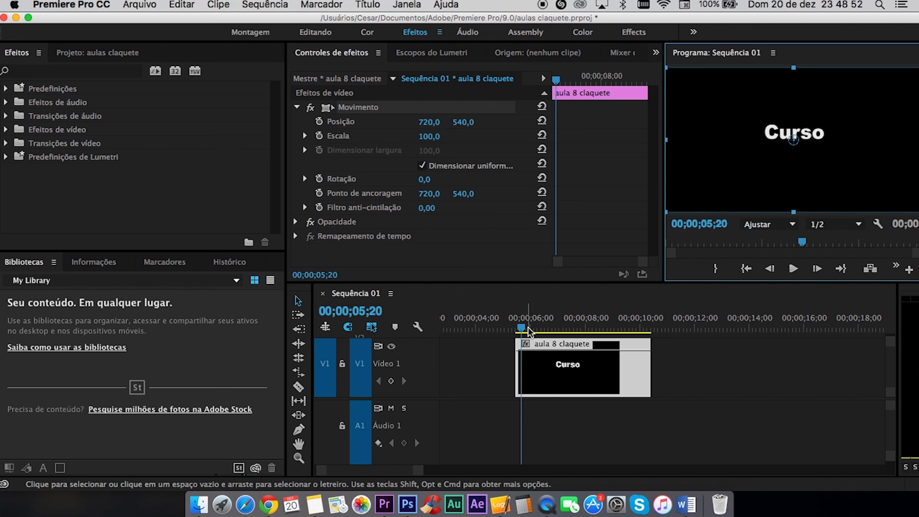
mouse_move(851, 160)
mouse_down()
mouse_move(590, 160)
mouse_move(614, 162)
mouse_up()
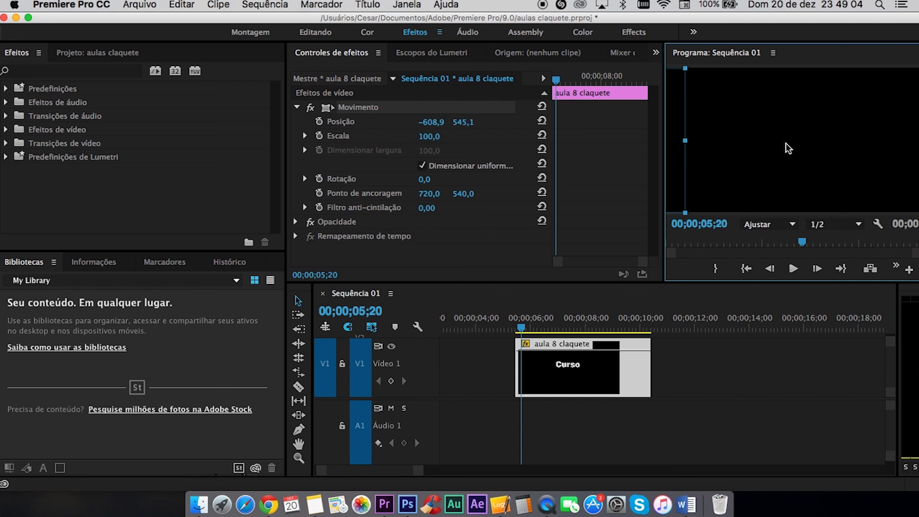
click(522, 329)
key(=)
key(=)
key(=)
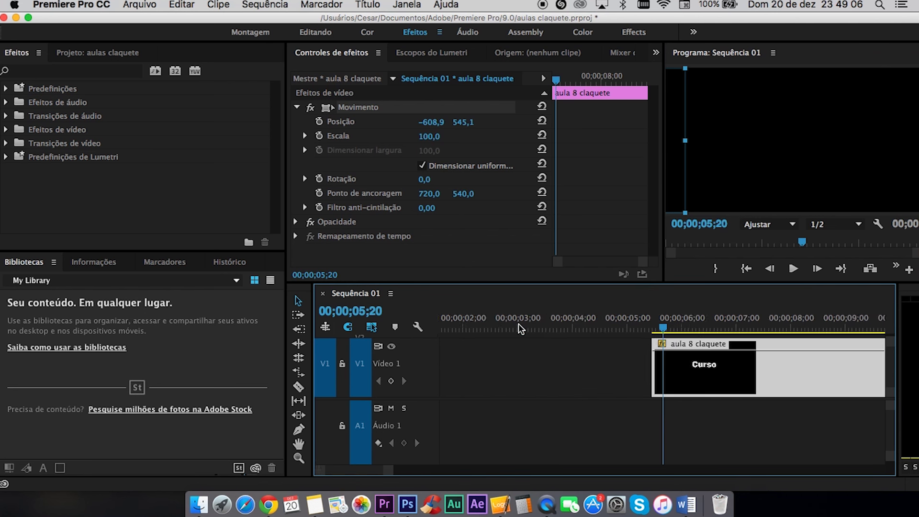
Add a starting Position keyframe at 05;14 with Curso off-screen at -608,9 545,1
key(equal)
drag(579, 325, 540, 326)
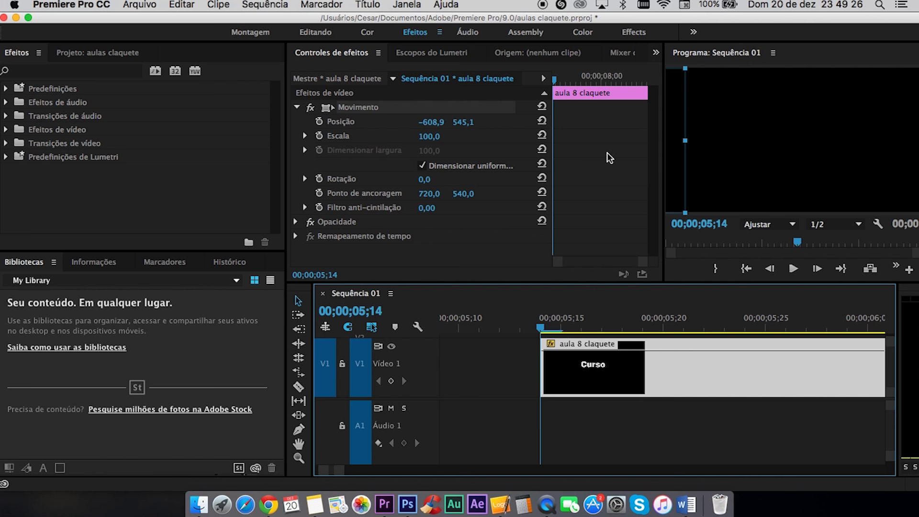
click(320, 122)
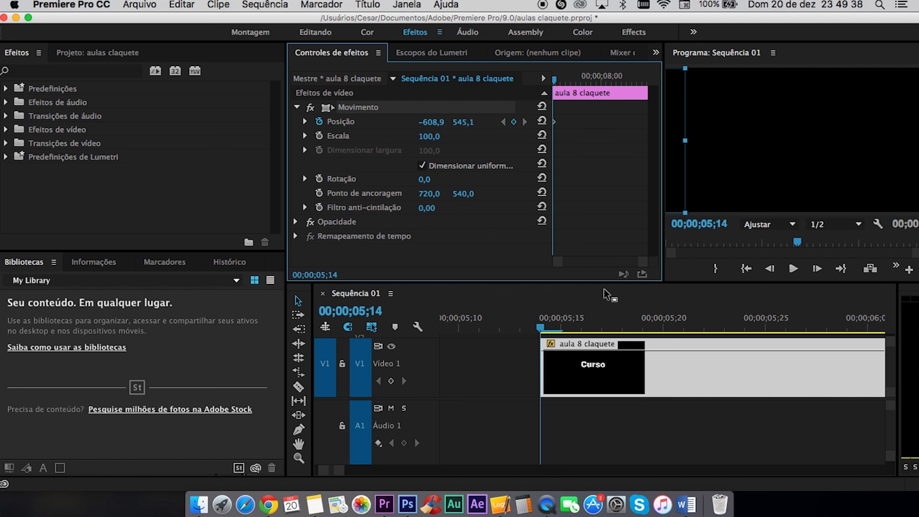
click(560, 320)
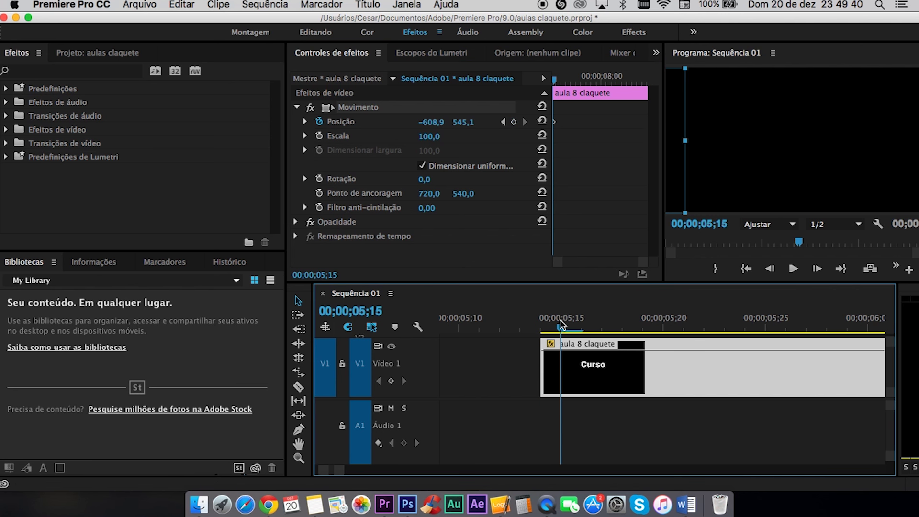
Keyframe Curso back at the frame centre around 05;25 and preview the slide-in
key(backslash)
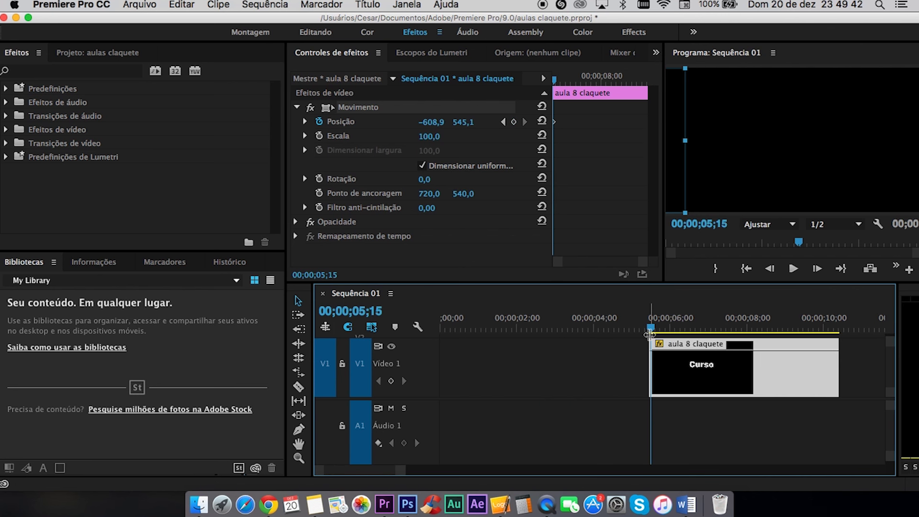
drag(651, 330, 670, 330)
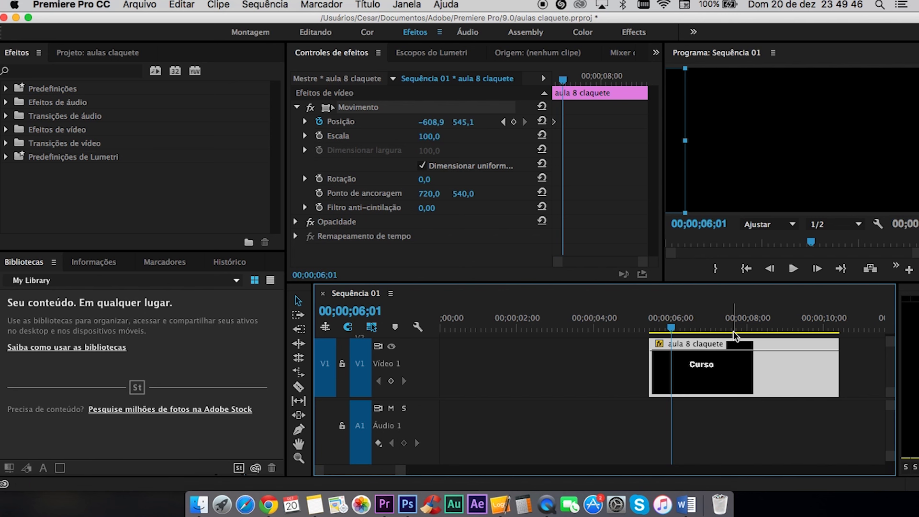
drag(652, 329, 674, 330)
mouse_move(678, 97)
mouse_down()
mouse_move(800, 120)
mouse_move(915, 102)
mouse_up()
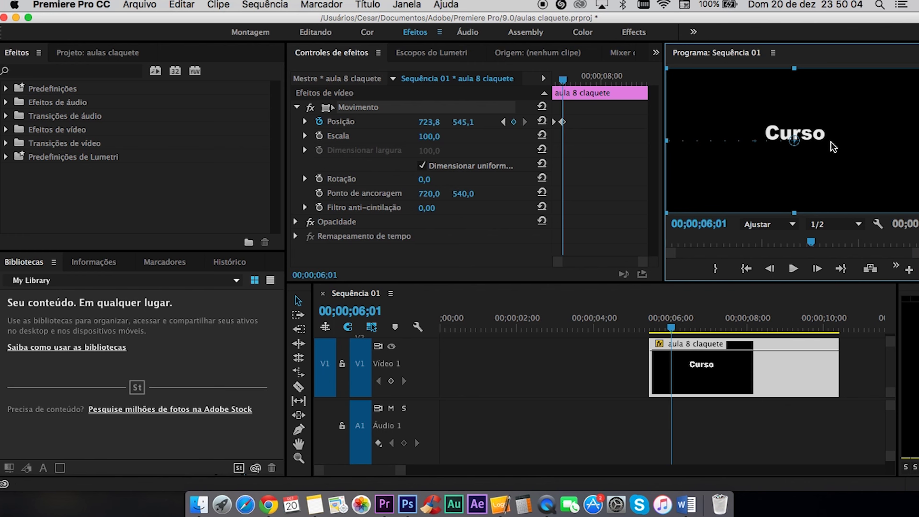
click(647, 322)
key(space)
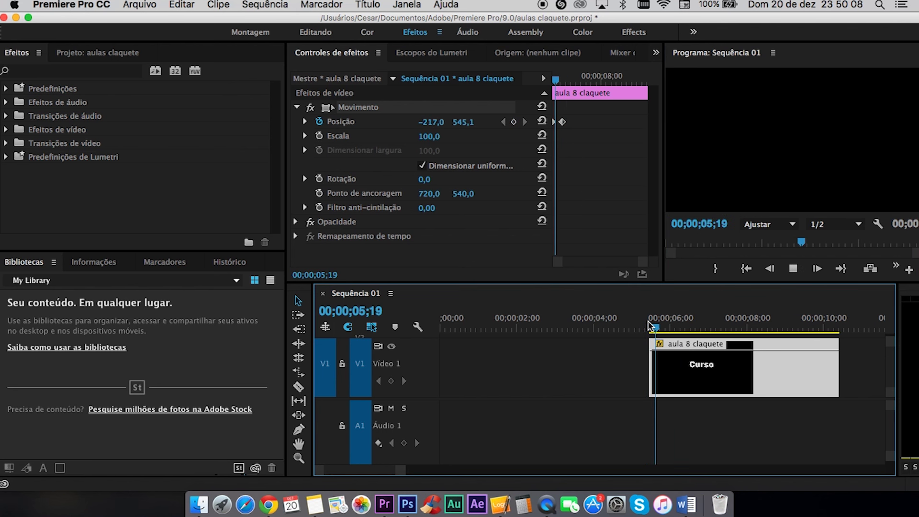
key(space)
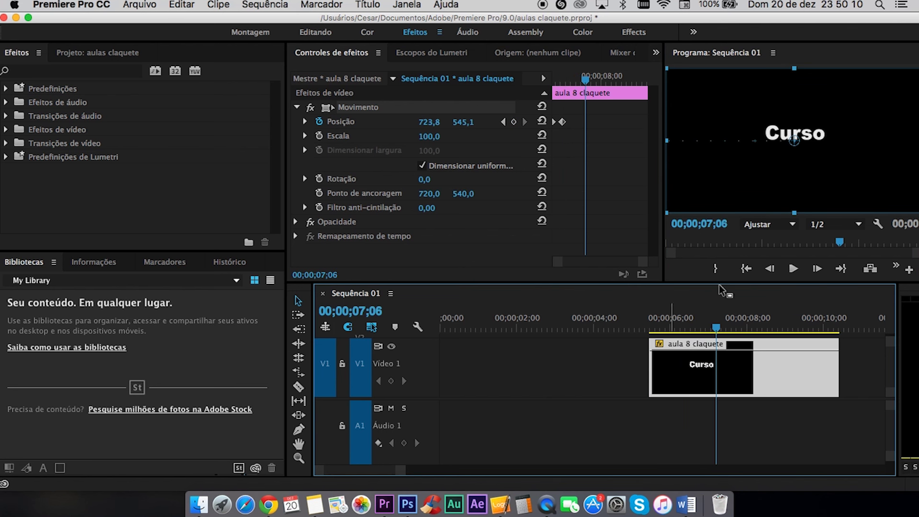
At 06;15, move Curso up out of the top of the frame and replay the animation
mouse_move(653, 311)
mouse_down()
mouse_move(645, 313)
mouse_move(681, 316)
mouse_up()
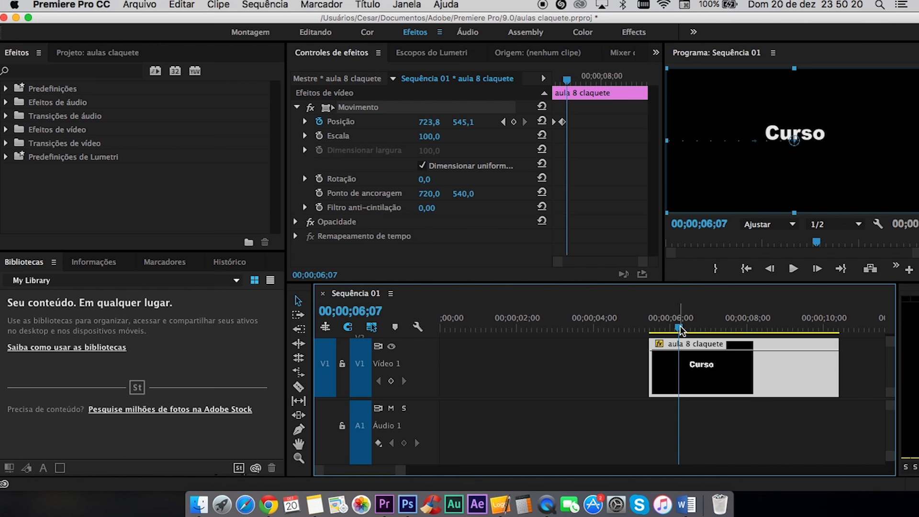
mouse_move(679, 328)
mouse_down()
mouse_move(665, 329)
mouse_move(673, 328)
mouse_up()
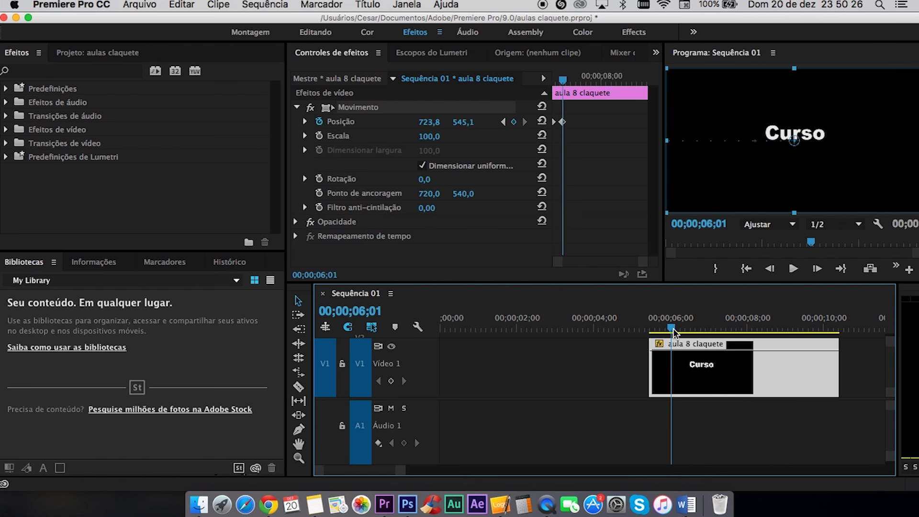
drag(673, 328, 697, 329)
mouse_move(787, 174)
mouse_down()
mouse_move(785, 80)
mouse_move(797, 2)
mouse_up()
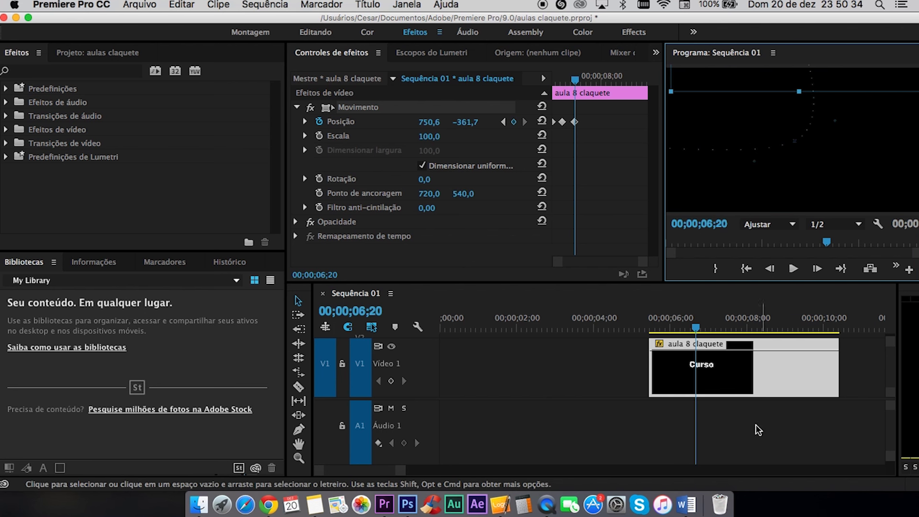
drag(667, 330, 645, 320)
key(space)
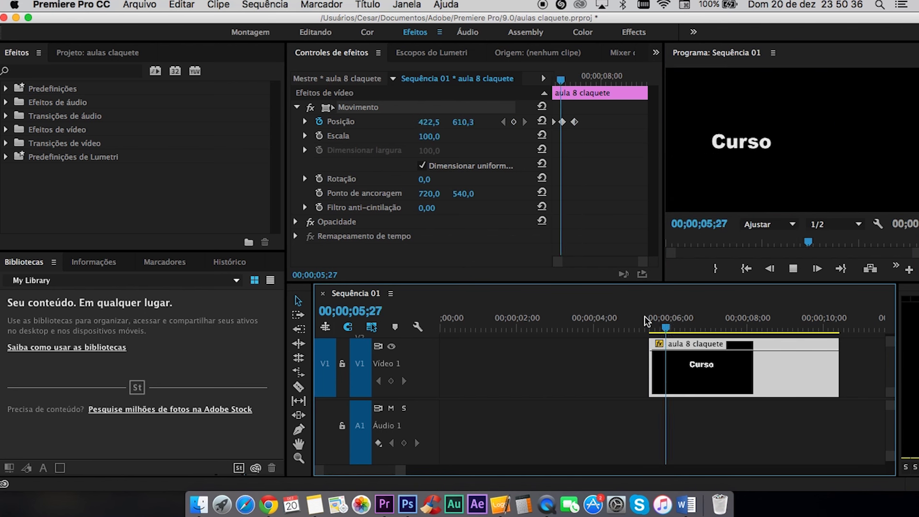
key(space)
click(646, 317)
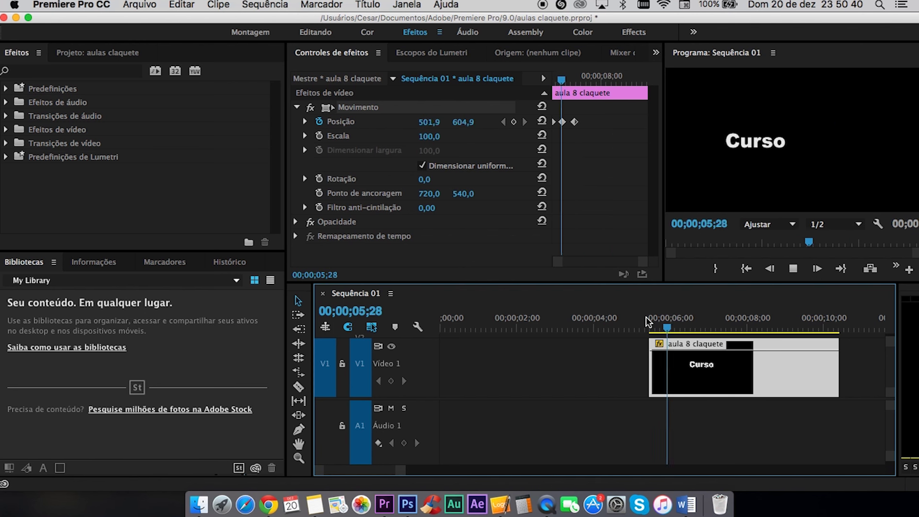
key(space)
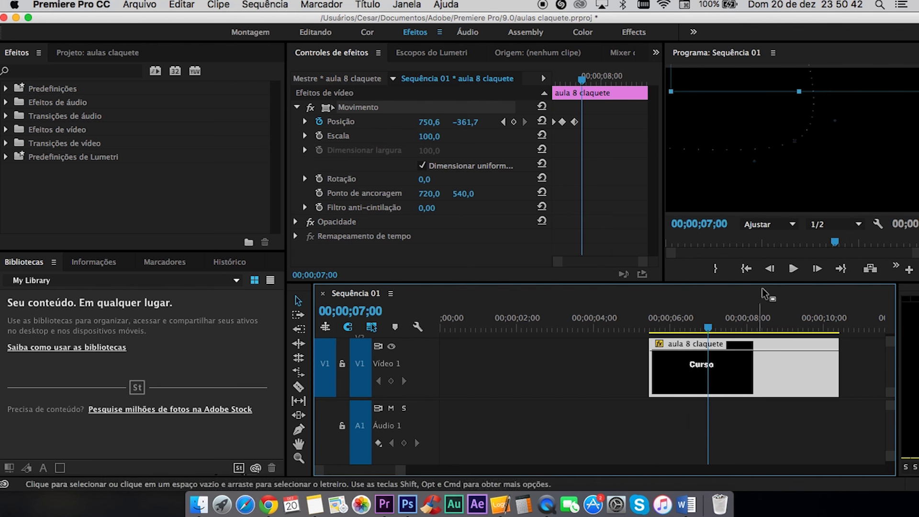
At 07;16, drop Curso below the bottom of the frame and preview the motion
drag(709, 332, 731, 332)
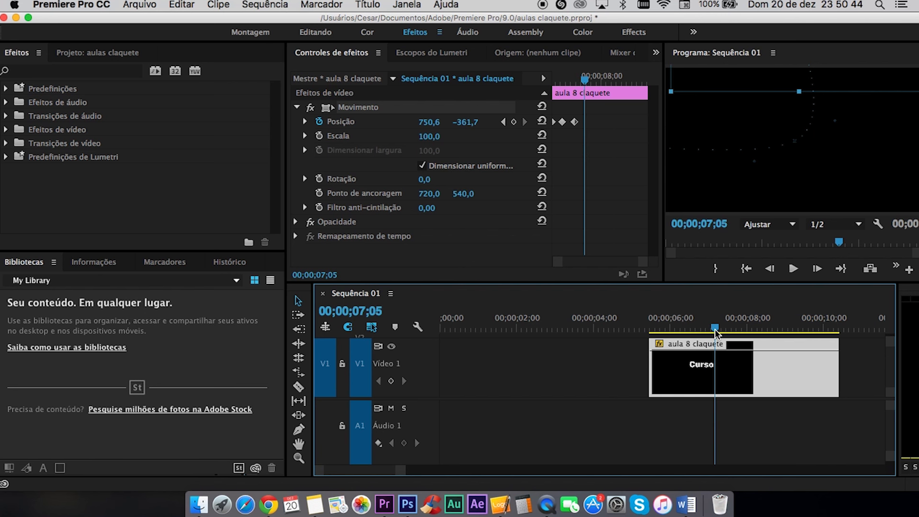
drag(779, 79, 777, 301)
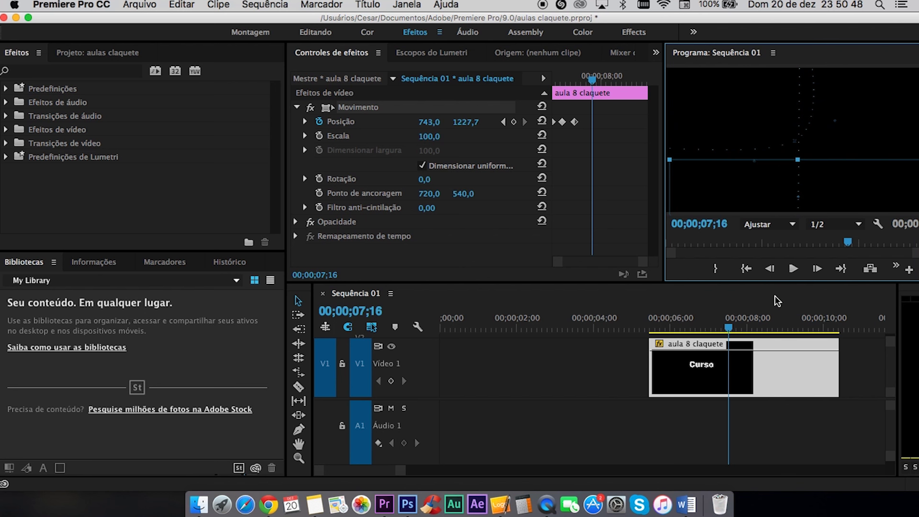
click(653, 328)
key(space)
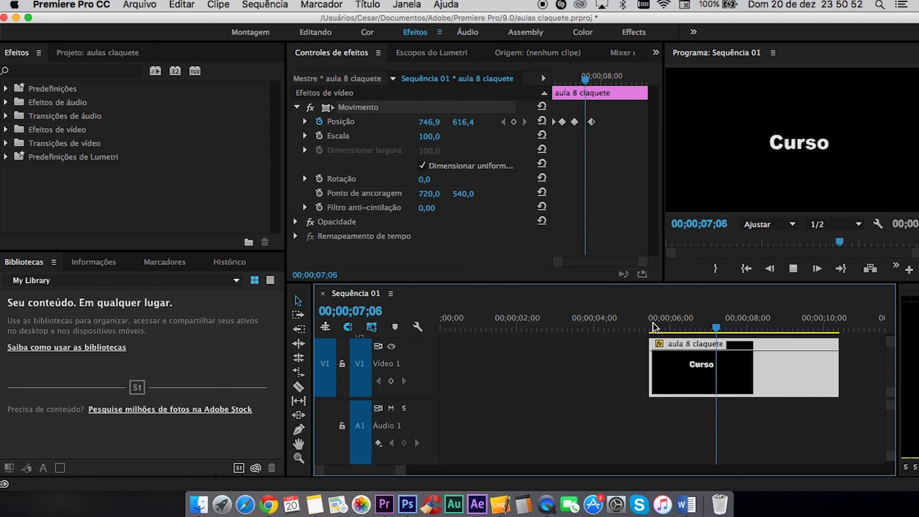
key(space)
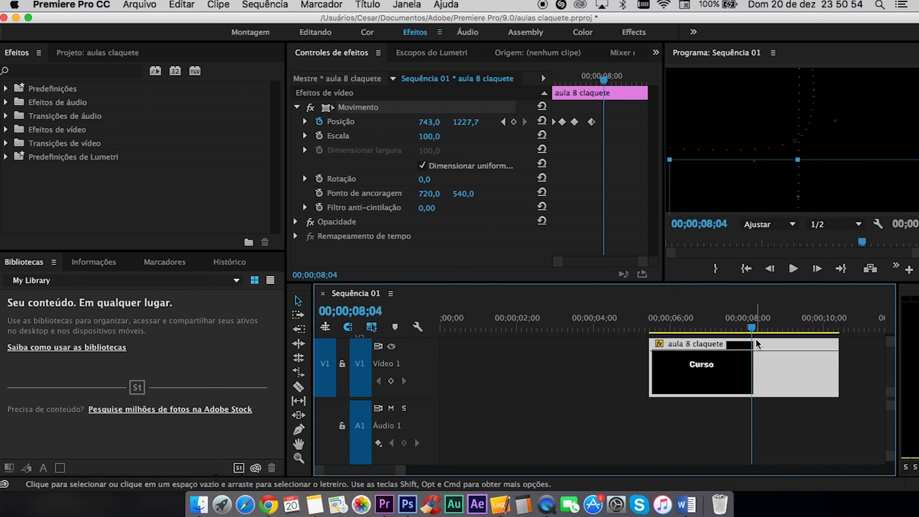
click(771, 328)
click(821, 186)
Keyframe Curso top-left at 08;18, then off bottom-right (1719,6 1411,1) at 09;13, and preview
mouse_move(821, 186)
mouse_down()
mouse_move(694, 91)
mouse_move(654, 22)
mouse_up()
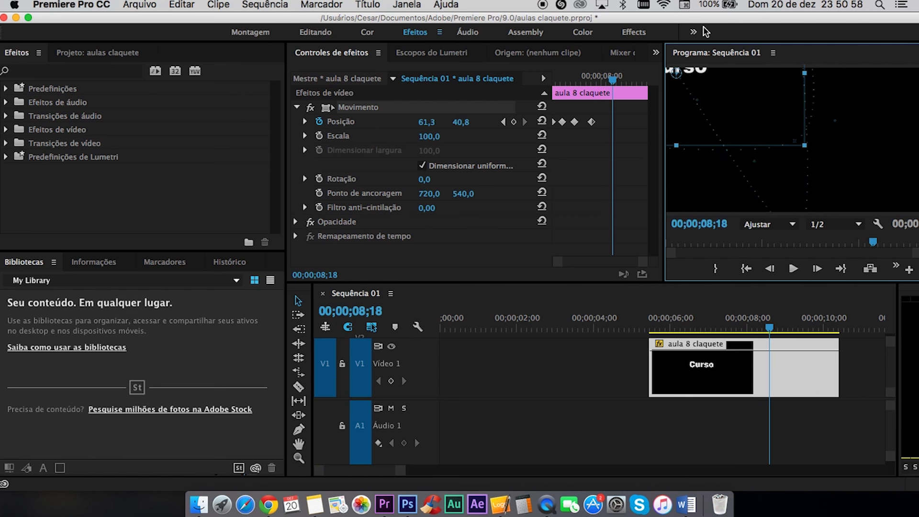
click(803, 329)
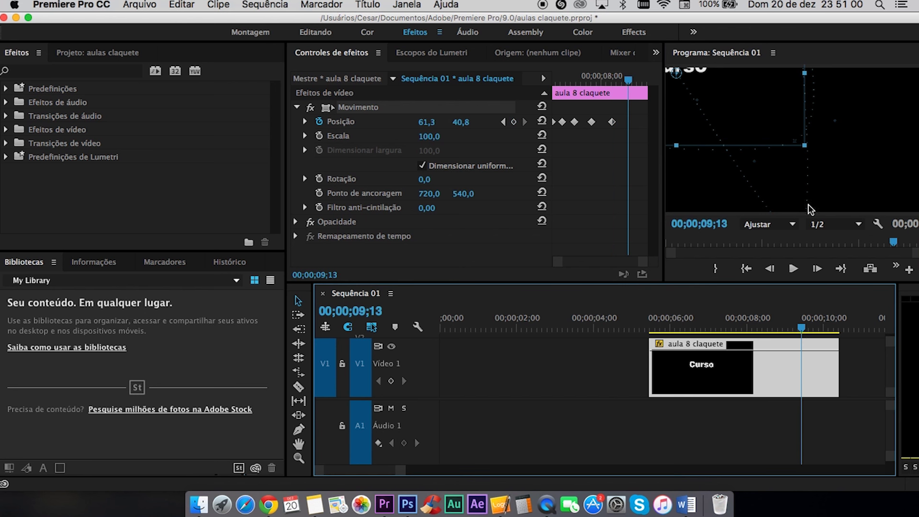
drag(743, 62, 917, 287)
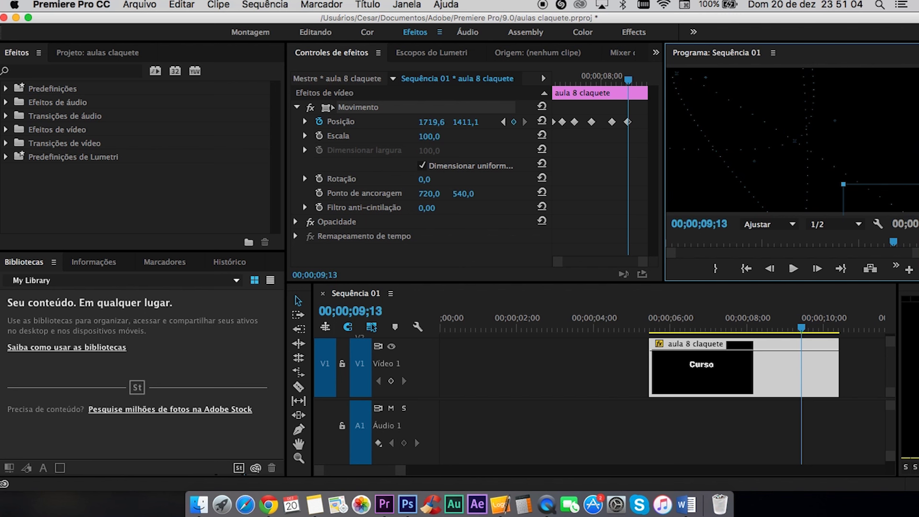
key(space)
click(640, 327)
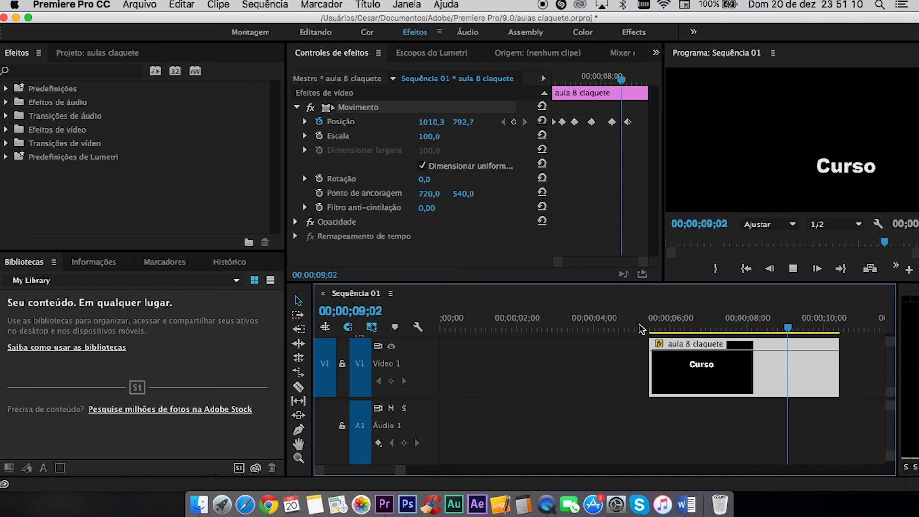
key(space)
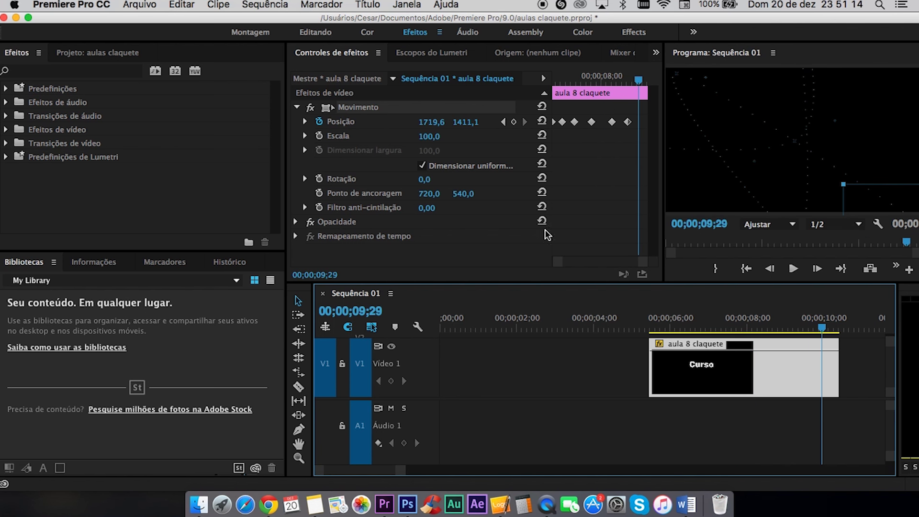
Delete Curso's earlier Position keyframes and reset Position to 720,0 540,0, leaving one keyframe
click(544, 123)
click(543, 122)
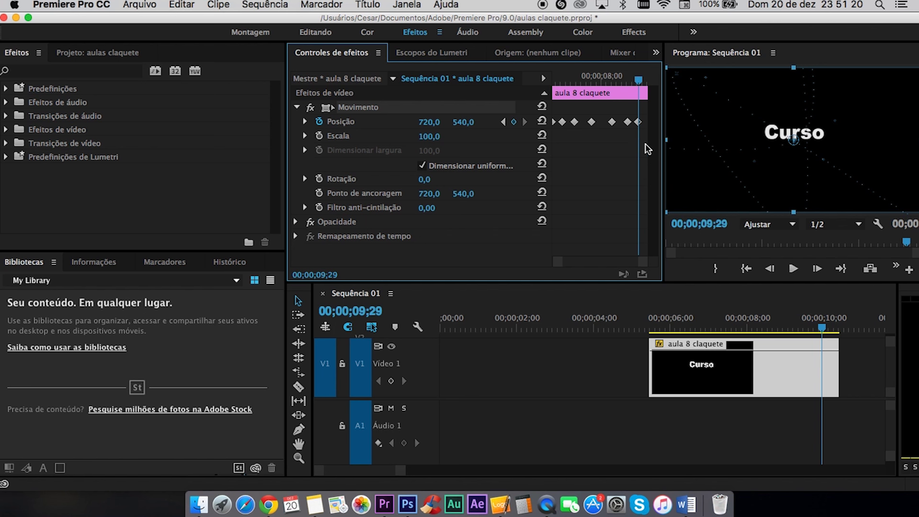
drag(644, 135, 538, 100)
key(Delete)
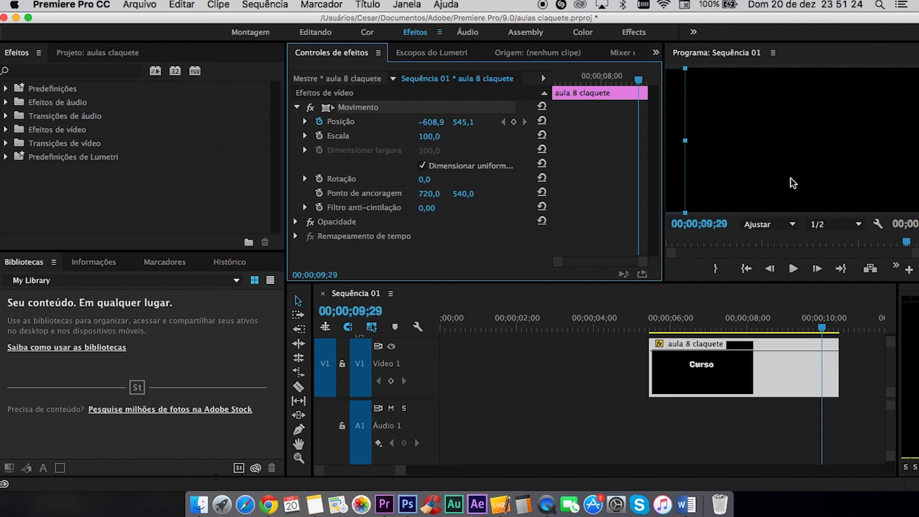
click(543, 121)
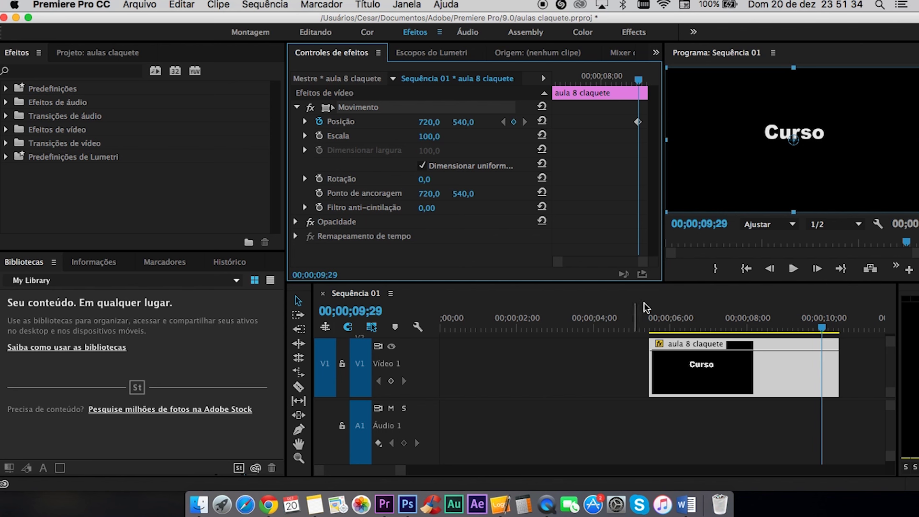
drag(676, 320, 653, 321)
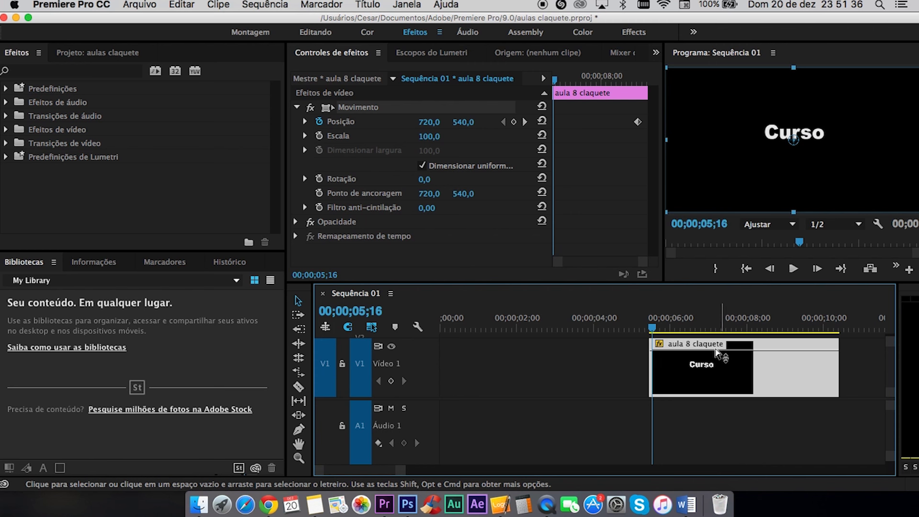
Move the playhead to 06;07 and select the Curso title clip
click(714, 335)
click(679, 327)
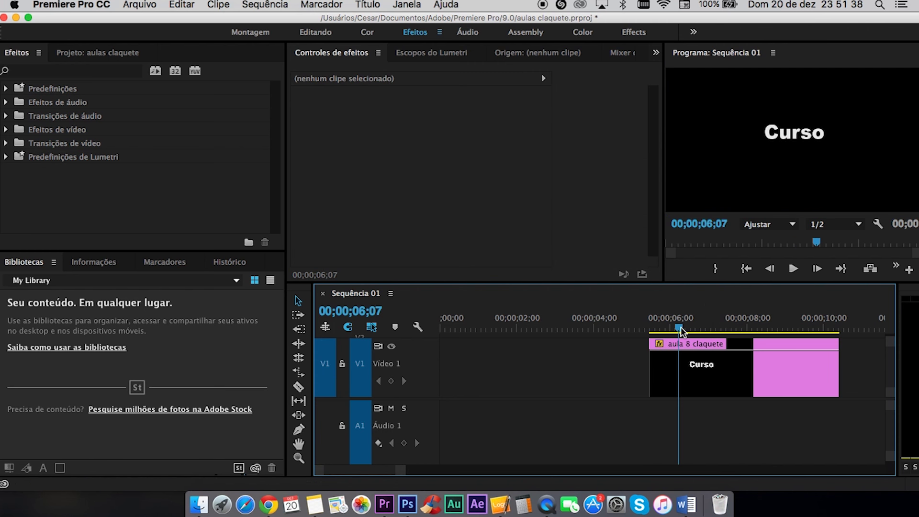
click(687, 359)
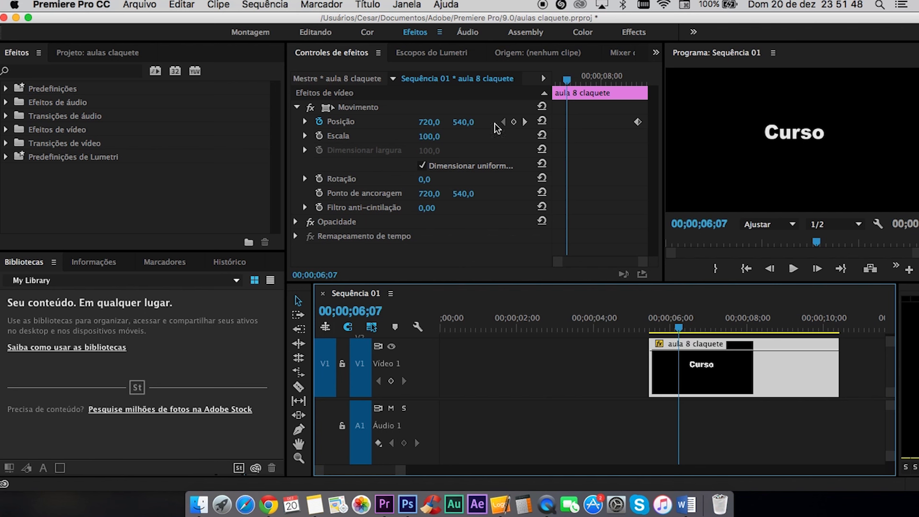
Reposition Curso near frame centre, at Position 720,9 552,6, adding a second keyframe
click(814, 140)
mouse_move(797, 140)
mouse_down()
mouse_move(758, 112)
mouse_move(767, 173)
mouse_up()
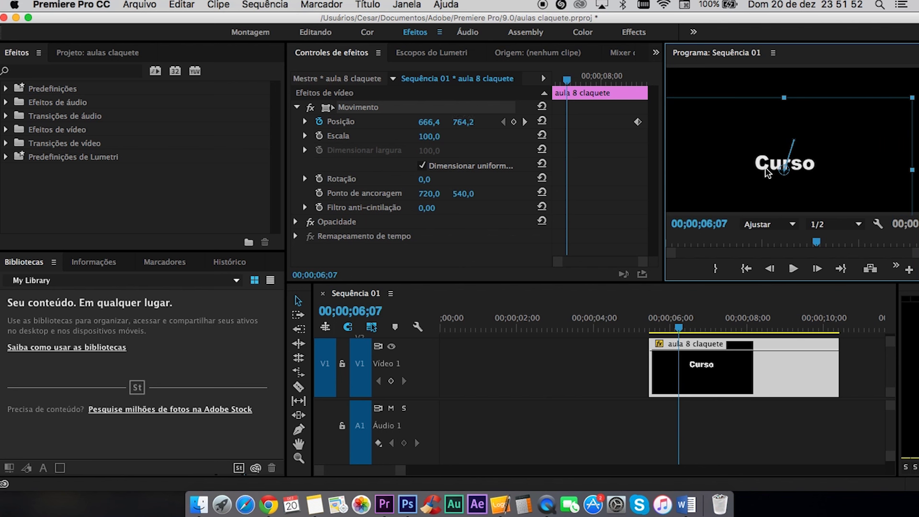
drag(426, 122, 556, 122)
drag(463, 122, 410, 122)
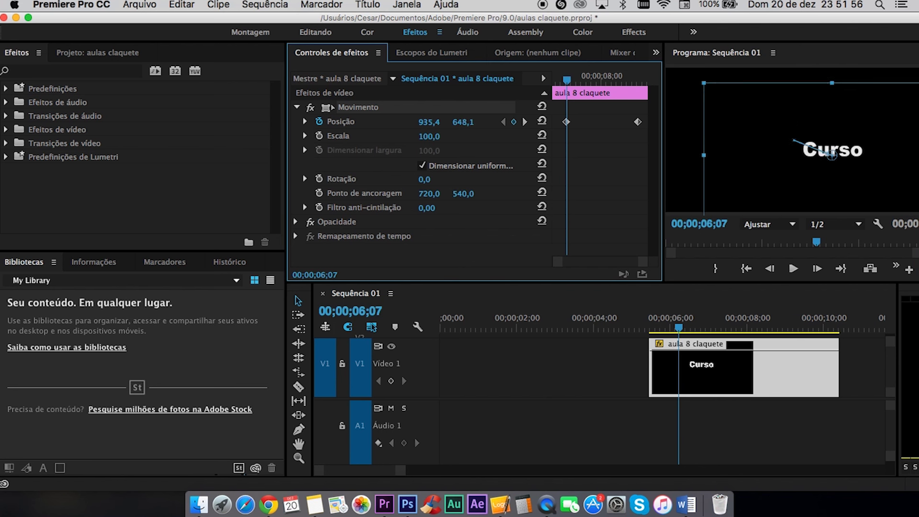
mouse_move(776, 202)
mouse_down()
mouse_move(487, 176)
mouse_move(739, 205)
mouse_up()
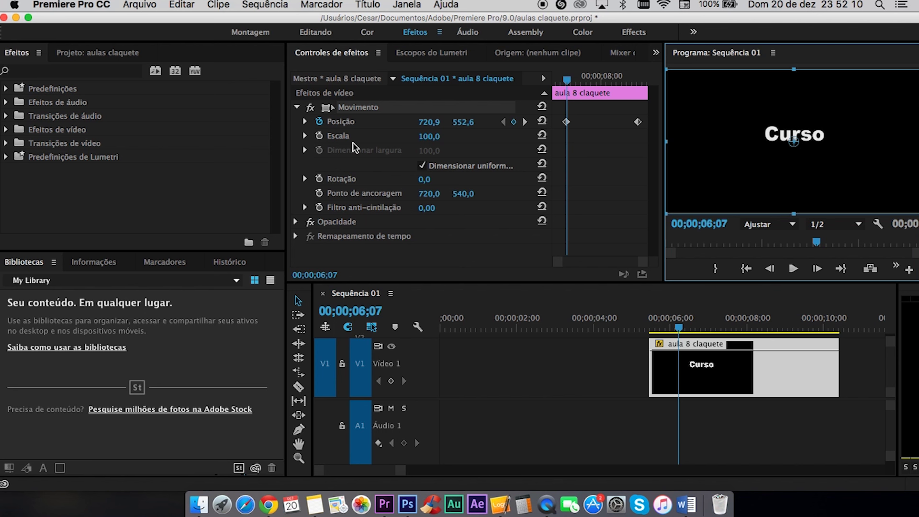
Delete the second Position keyframe from Curso
click(543, 136)
click(543, 122)
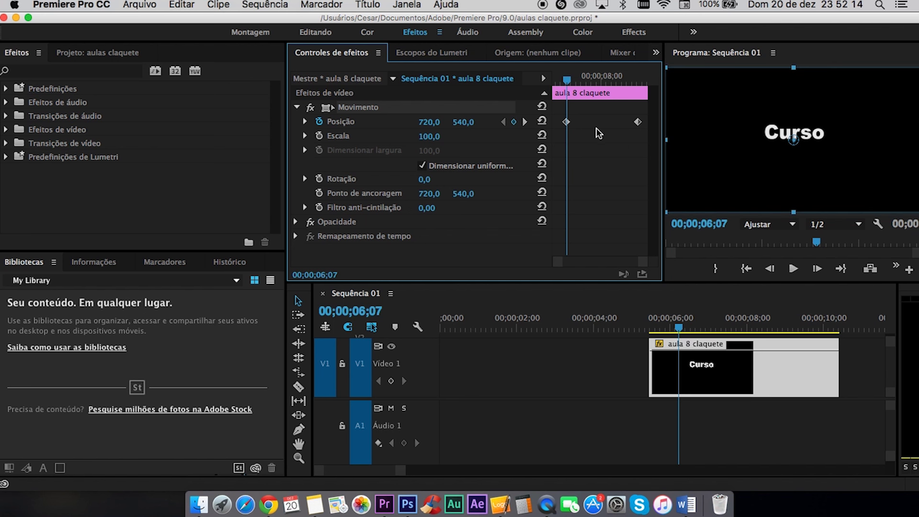
key(Delete)
At 05;14, recentre Curso and start Scale keyframing at 100,0
mouse_move(582, 78)
mouse_down()
mouse_move(589, 90)
mouse_move(544, 81)
mouse_up()
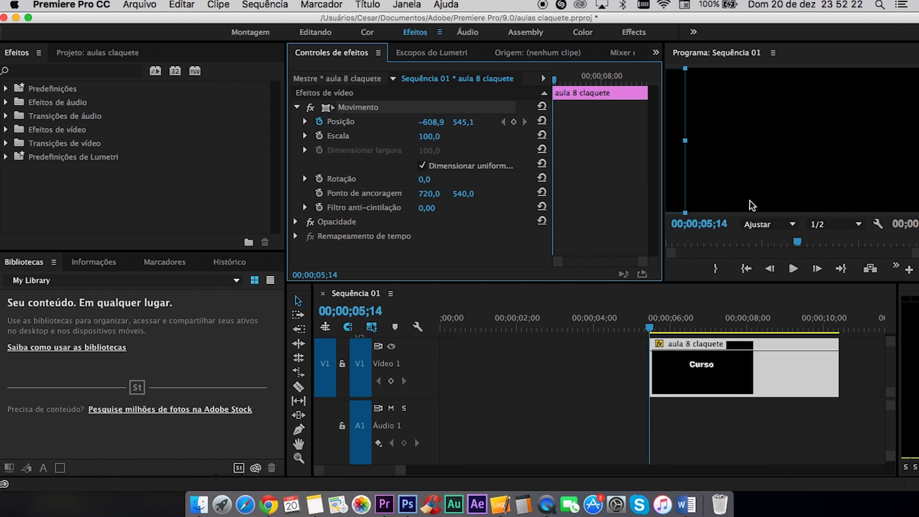
click(541, 121)
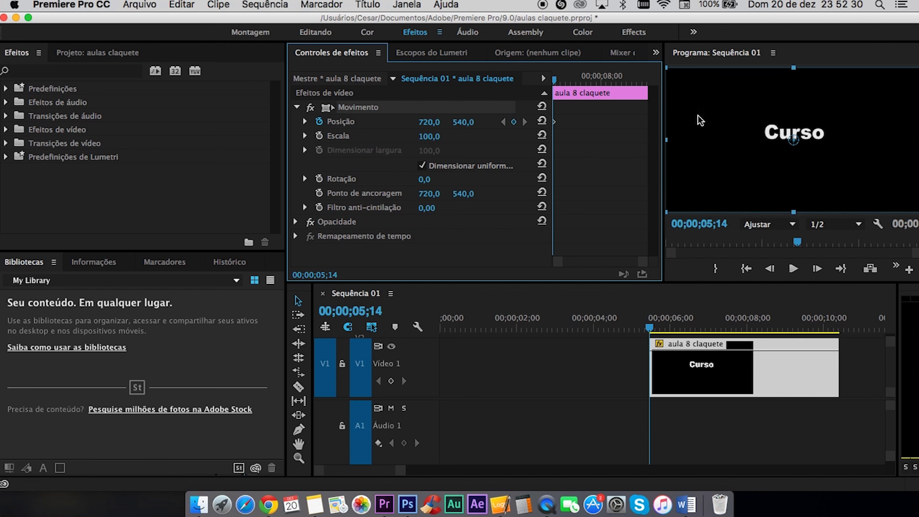
click(318, 135)
Move the playhead to 06;23 and select the clip
click(679, 329)
click(702, 334)
click(699, 330)
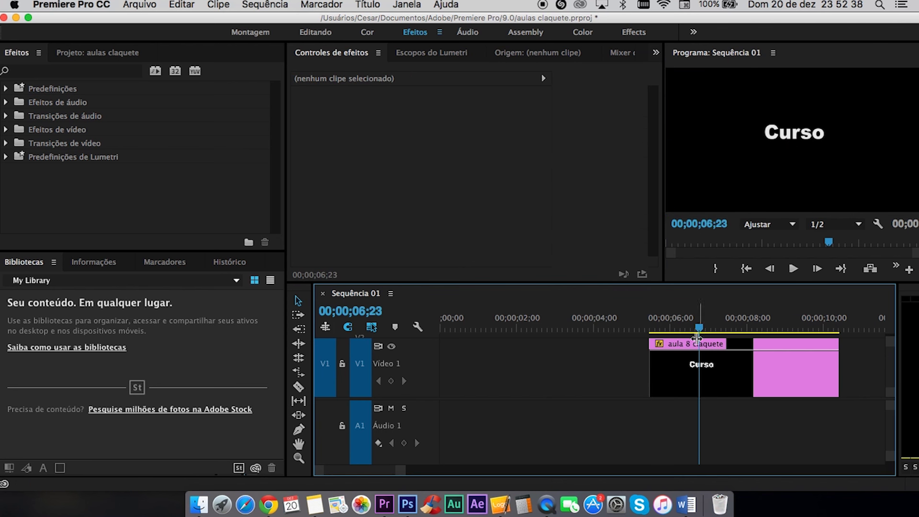
click(697, 340)
Scale Curso to 165,1 with the bottom handle and preview from 05;14
click(789, 148)
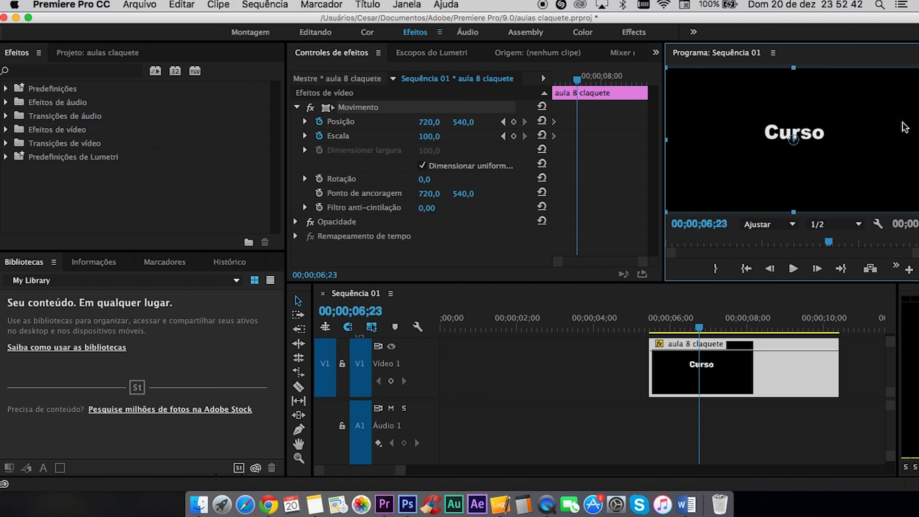
drag(796, 212, 797, 265)
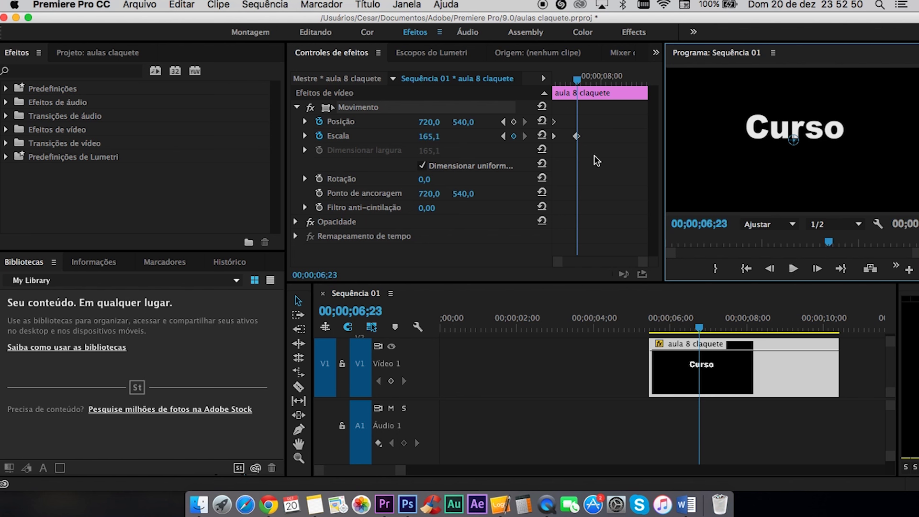
click(651, 318)
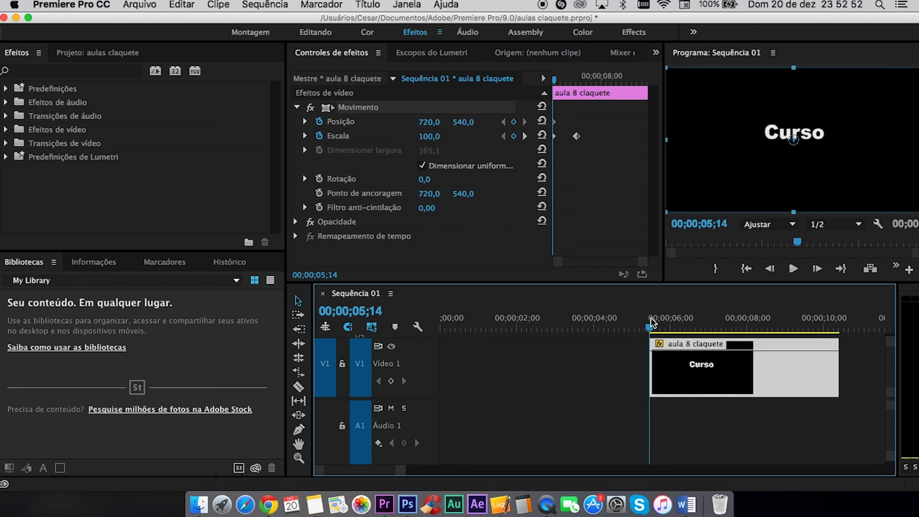